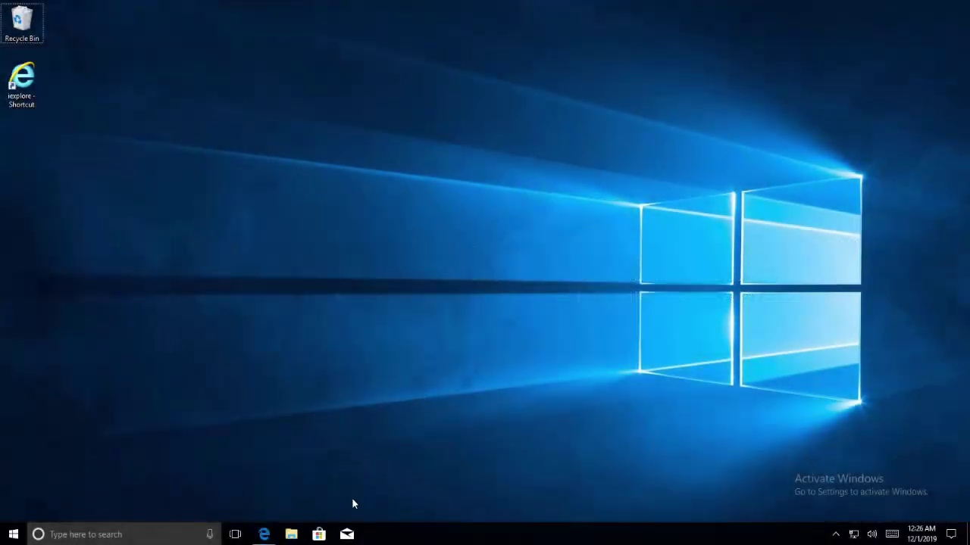
- Open Microsoft Edge from the taskbar on the Core Temp 1.15.1 download page
{"action": "left_click", "coordinate": [264, 534]}
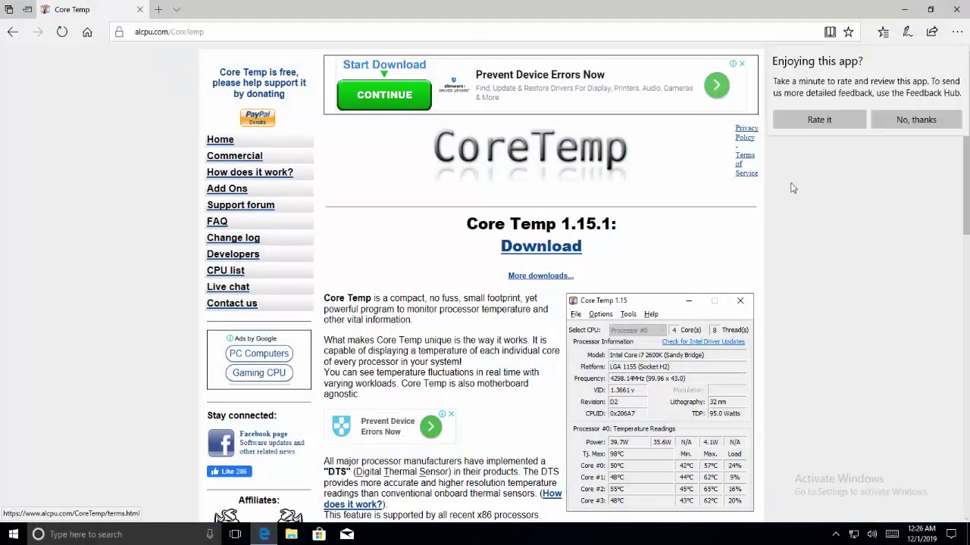
- Download and run Core-Temp-setup.exe, then show it in its Downloads folder
{"action": "left_click", "coordinate": [551, 253]}
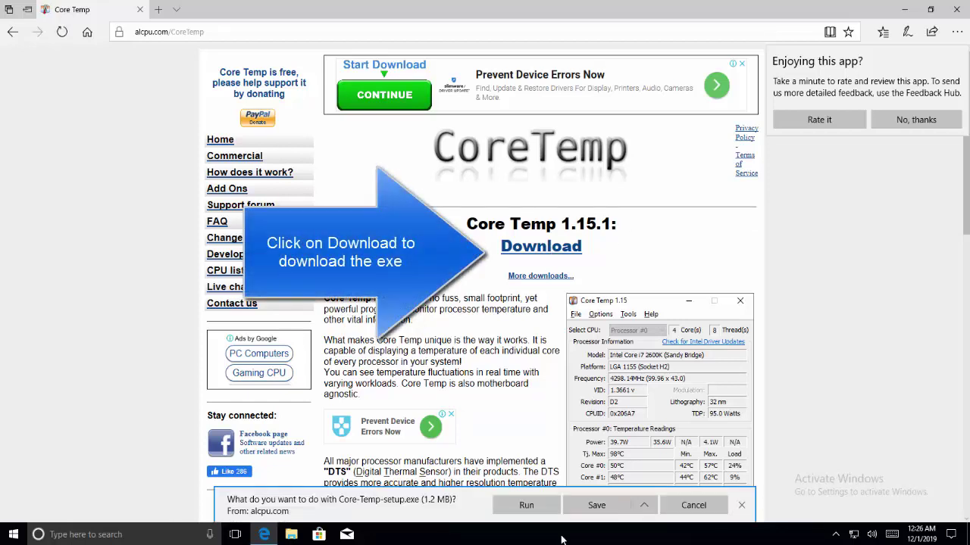
{"action": "left_click", "coordinate": [596, 506]}
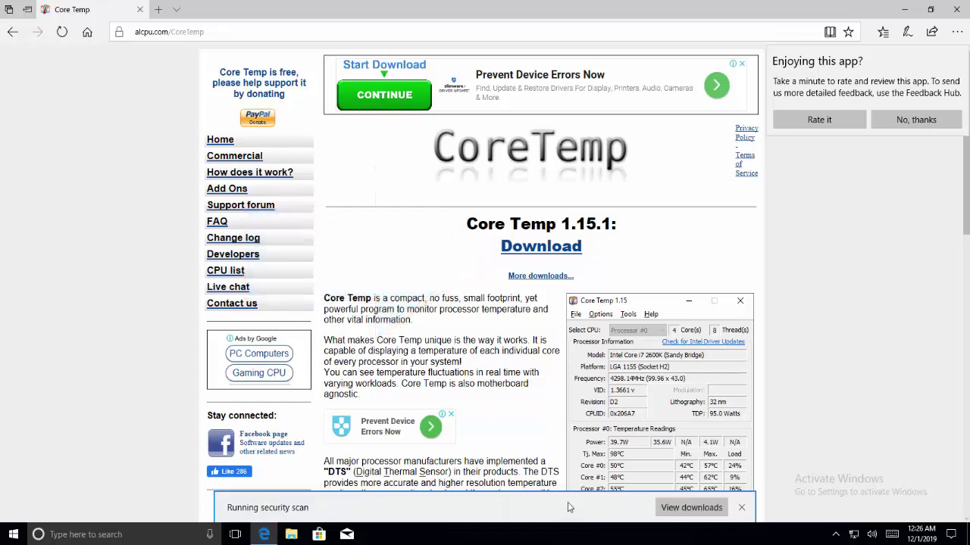
{"action": "left_click", "coordinate": [619, 507]}
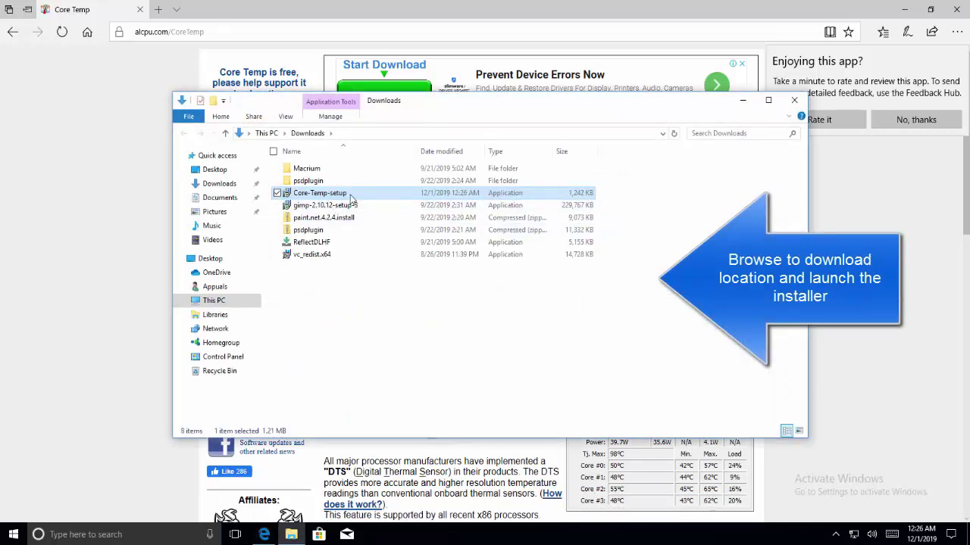
- Run Core-Temp-setup as administrator, accept the license, and keep the default install folder
{"action": "right_click", "coordinate": [351, 199]}
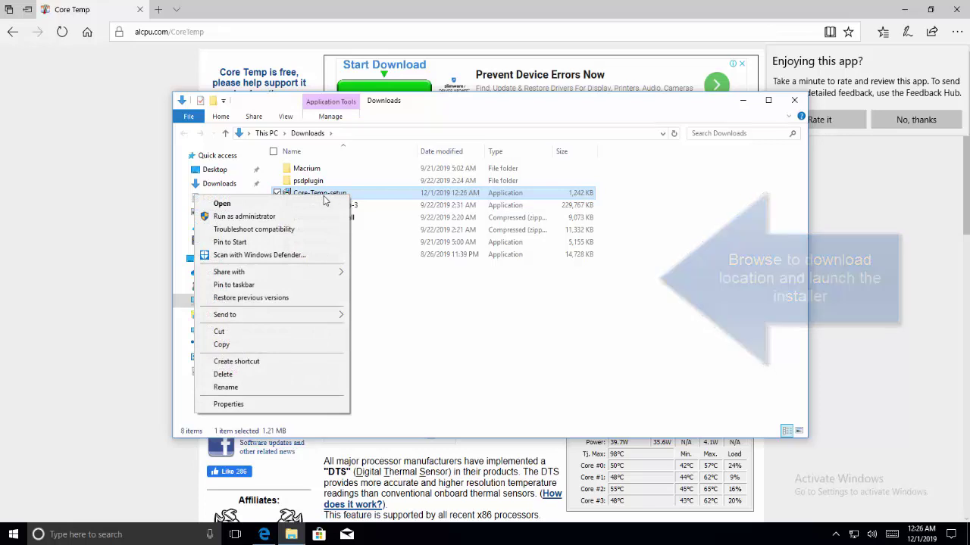
{"action": "left_click", "coordinate": [300, 218]}
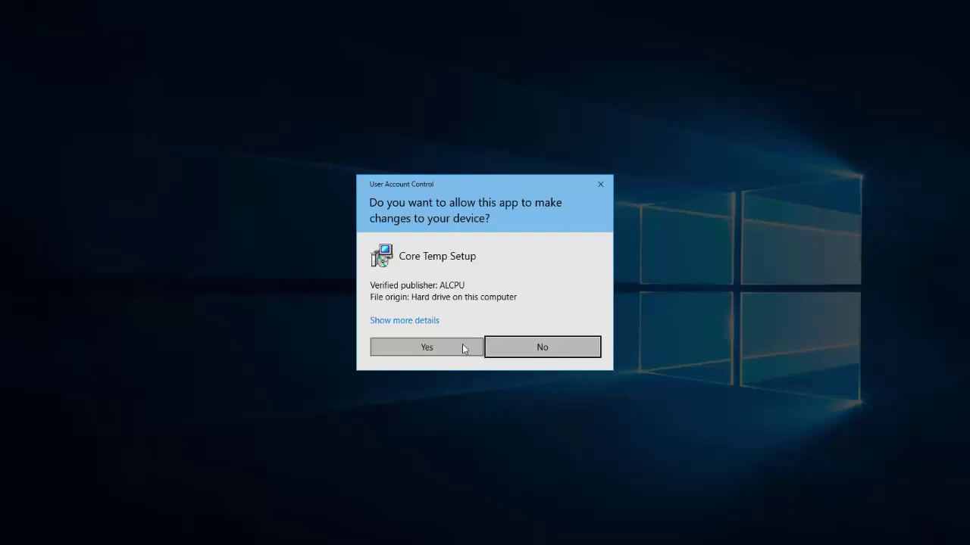
{"action": "left_click", "coordinate": [450, 345]}
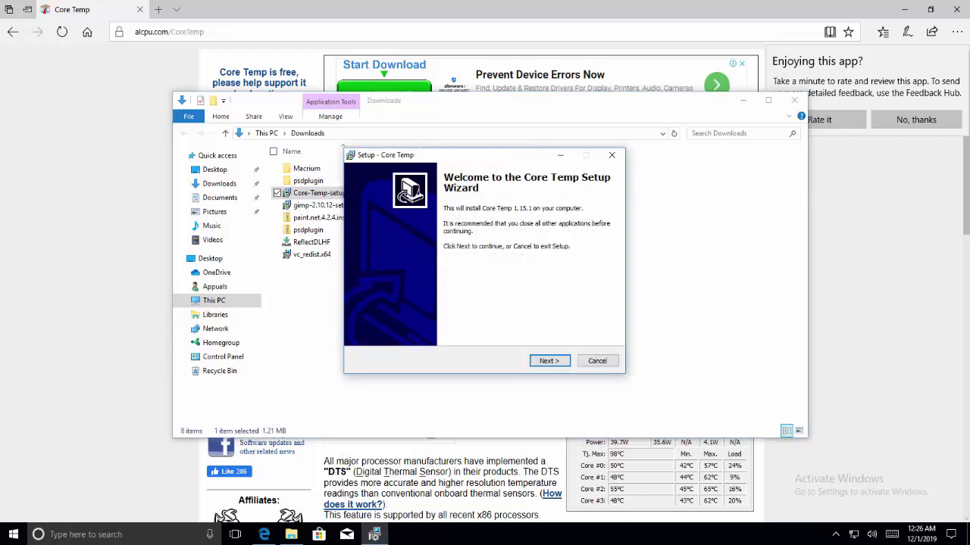
{"action": "left_click", "coordinate": [554, 365]}
{"action": "left_click", "coordinate": [430, 326]}
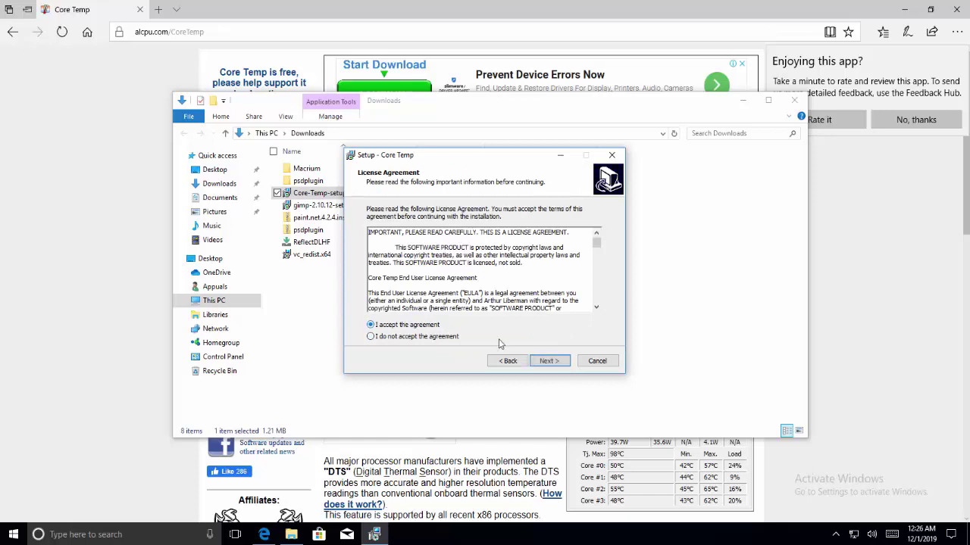
{"action": "left_click", "coordinate": [547, 364]}
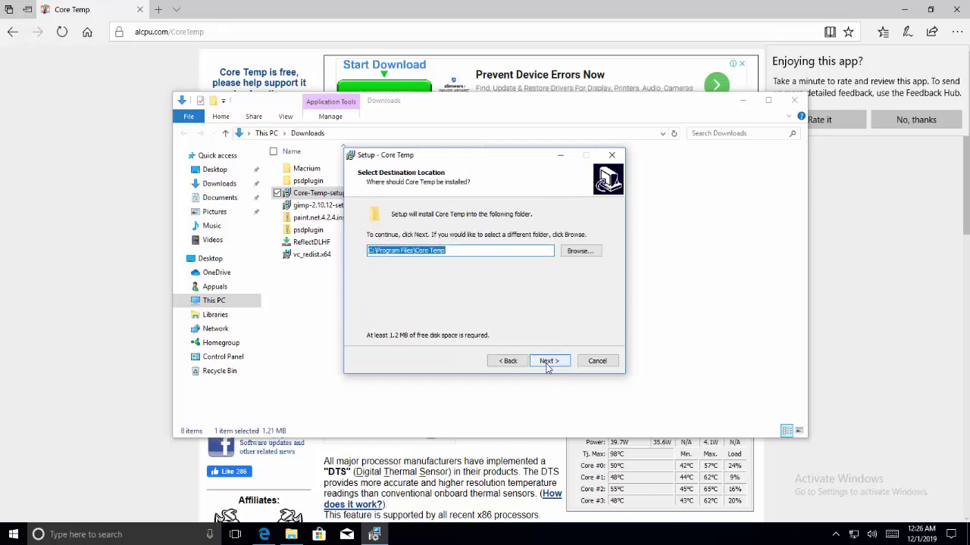
{"action": "left_click", "coordinate": [547, 366]}
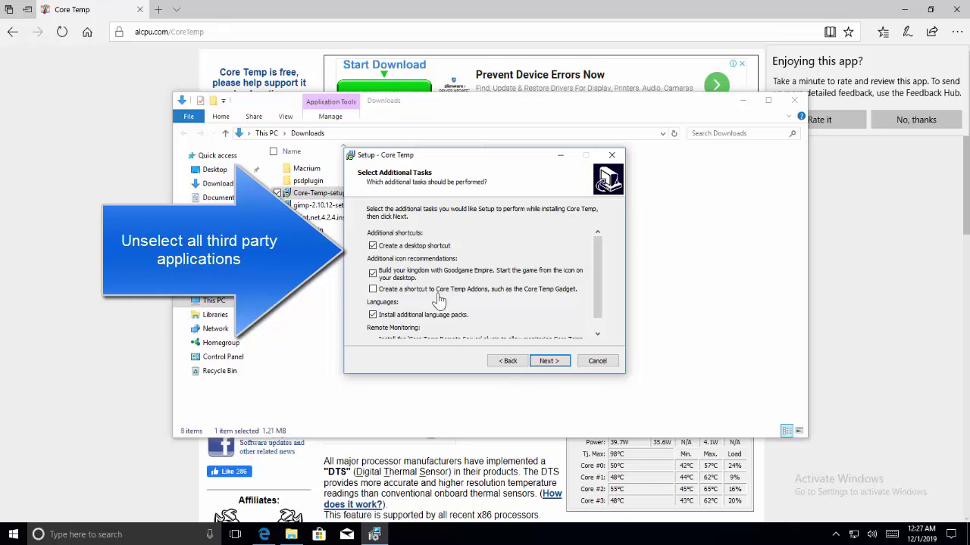
- Deselect the Goodgame Empire game and language packs, then start installing Core Temp
{"action": "left_click", "coordinate": [406, 281]}
{"action": "left_click", "coordinate": [428, 317]}
{"action": "mouse_move", "coordinate": [597, 272]}
{"action": "left_mouse_down"}
{"action": "mouse_move", "coordinate": [593, 286]}
{"action": "mouse_move", "coordinate": [594, 277]}
{"action": "left_mouse_up"}
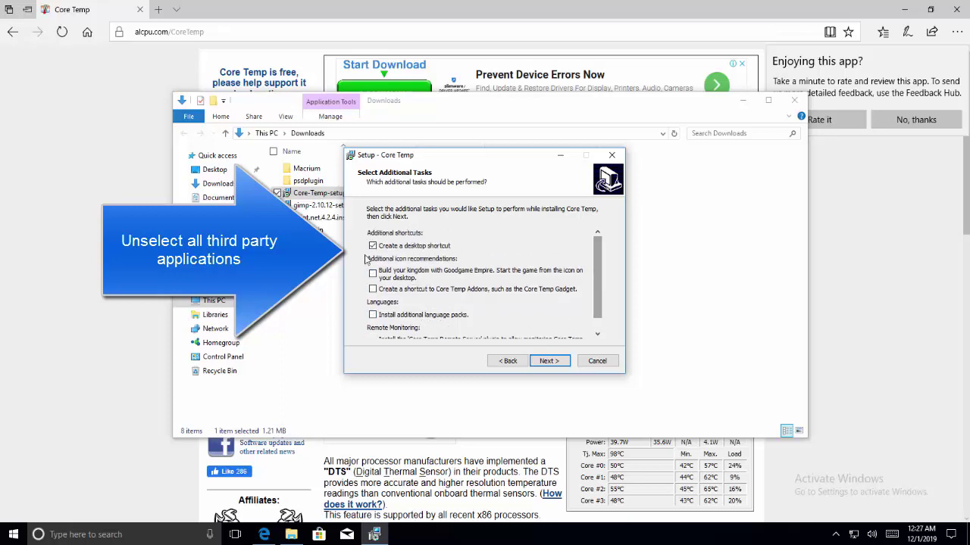
{"action": "left_click", "coordinate": [538, 362]}
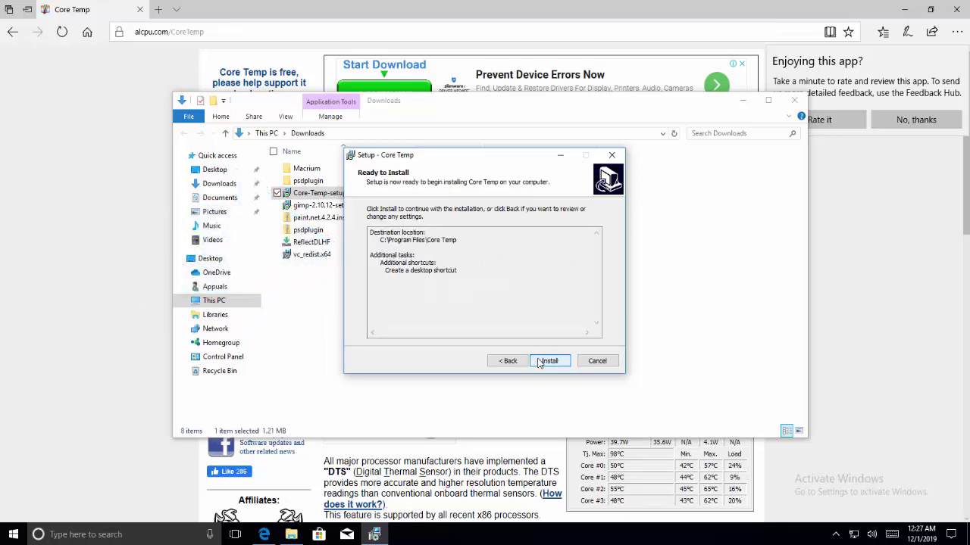
{"action": "left_click", "coordinate": [539, 362]}
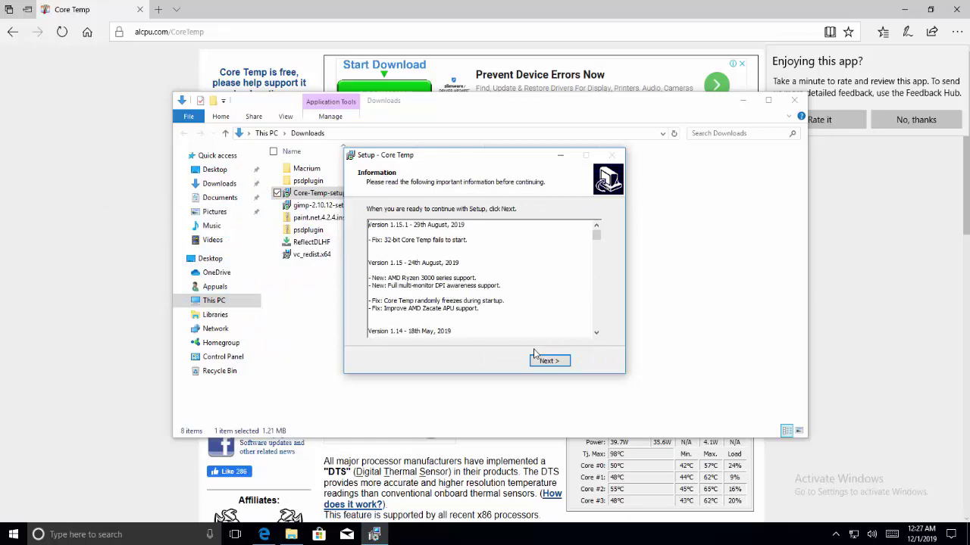
- Finish setup without opening the readme, launching Core Temp 1.15.1
{"action": "scroll", "coordinate": [530, 254], "scroll_direction": "down", "scroll_amount": 1}
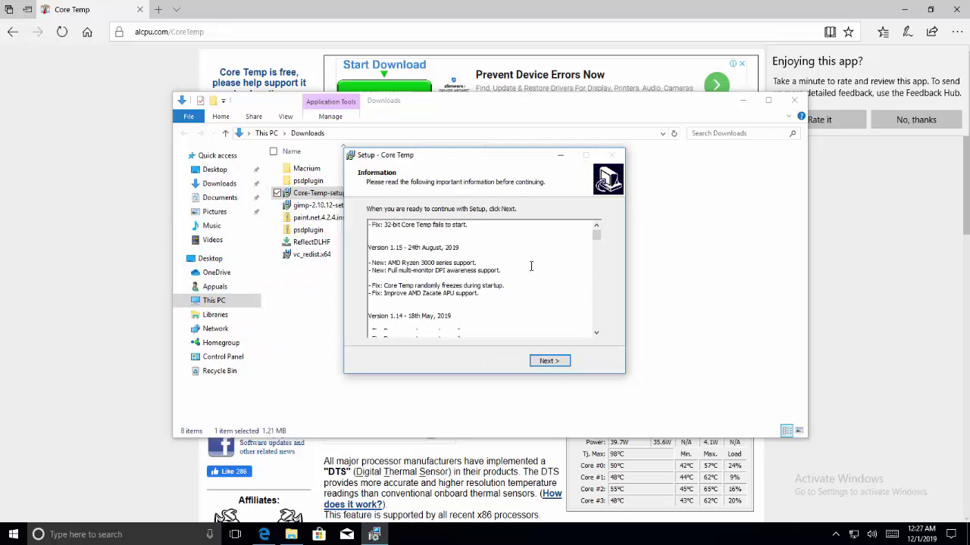
{"action": "scroll", "coordinate": [530, 254], "scroll_direction": "down", "scroll_amount": 3}
{"action": "left_click", "coordinate": [545, 359]}
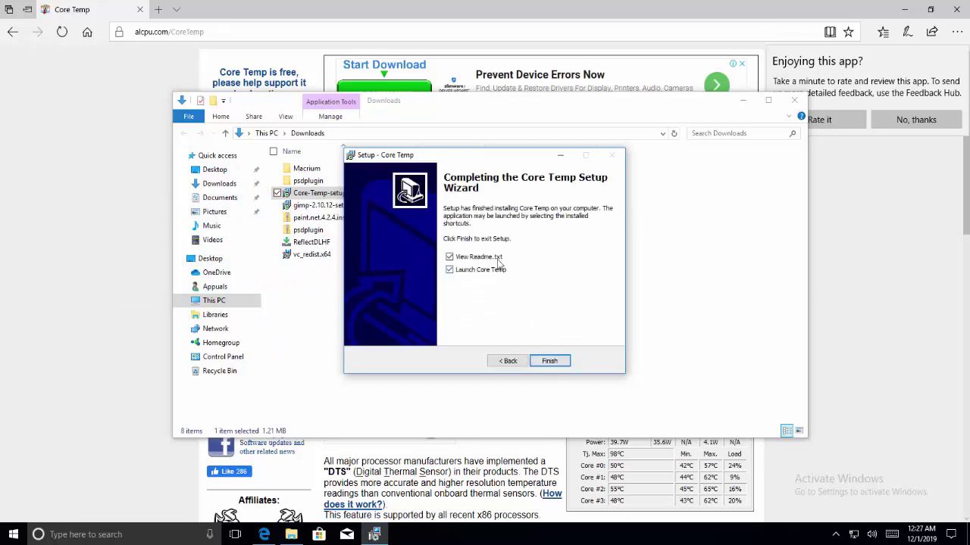
{"action": "left_click", "coordinate": [497, 259]}
{"action": "left_click", "coordinate": [538, 364]}
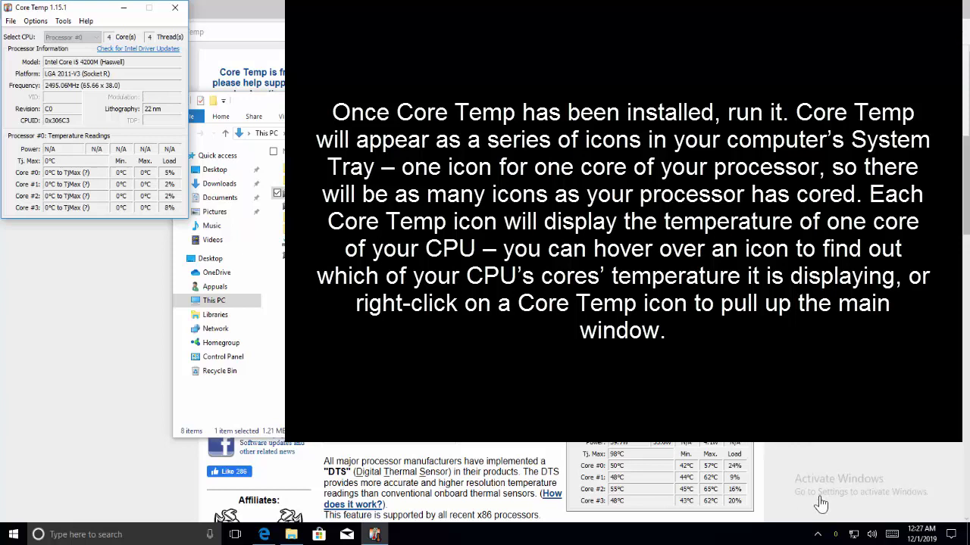
- Show the hidden tray icons to reveal Core Temp's per-core temperature icons
{"action": "left_click", "coordinate": [818, 534]}
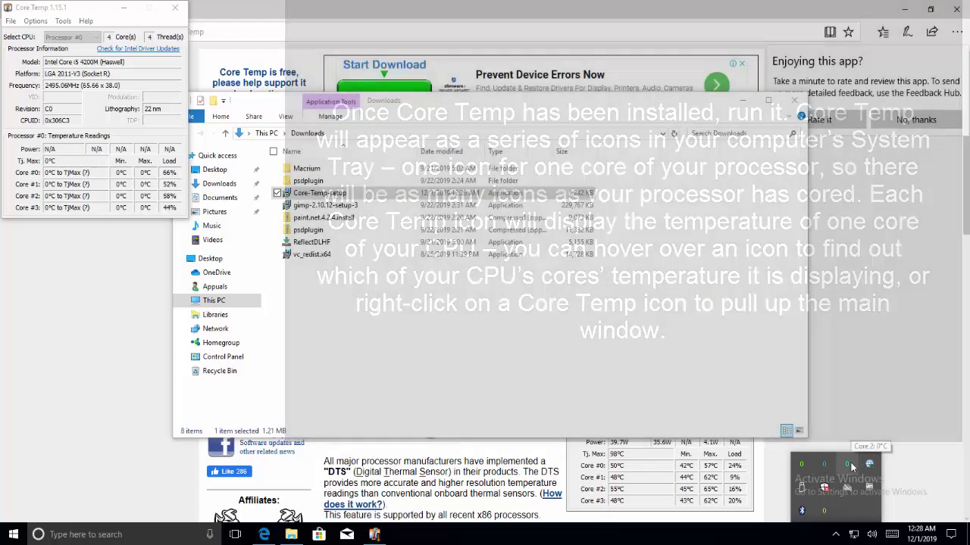
- Restore Core Temp via its tray icon's Show/Hide, move it to top centre, and open Options
{"action": "right_click", "coordinate": [833, 463]}
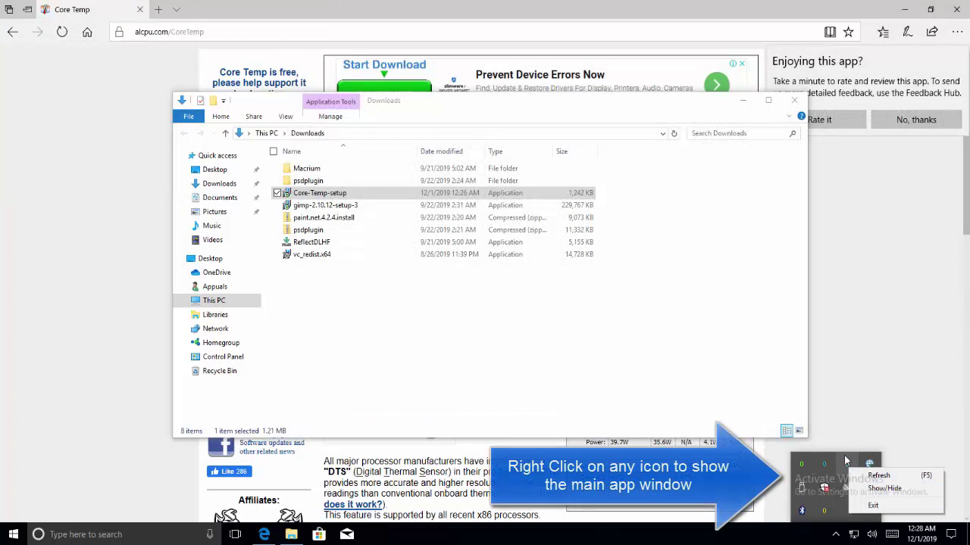
{"action": "right_click", "coordinate": [826, 458]}
{"action": "left_click", "coordinate": [852, 482]}
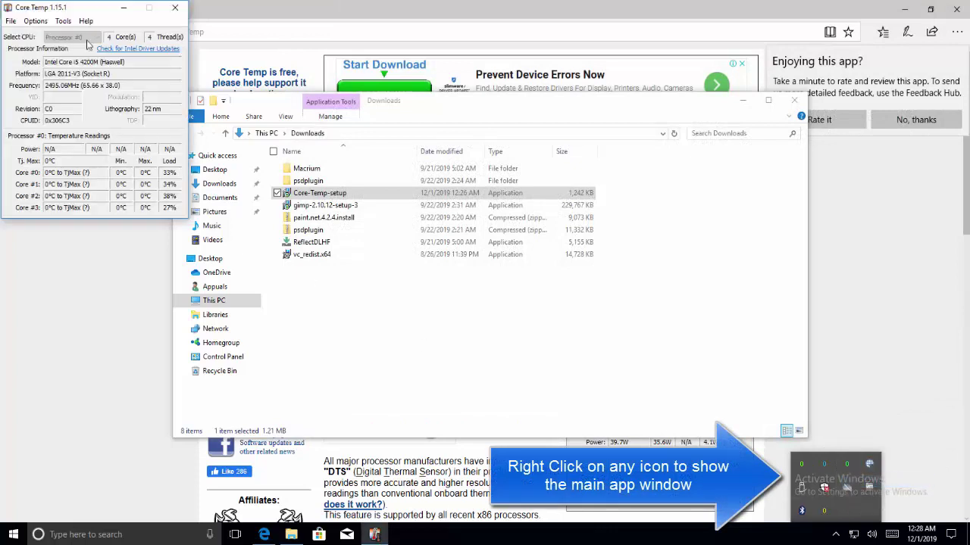
{"action": "left_click_drag", "start_coordinate": [93, 8], "coordinate": [399, 54]}
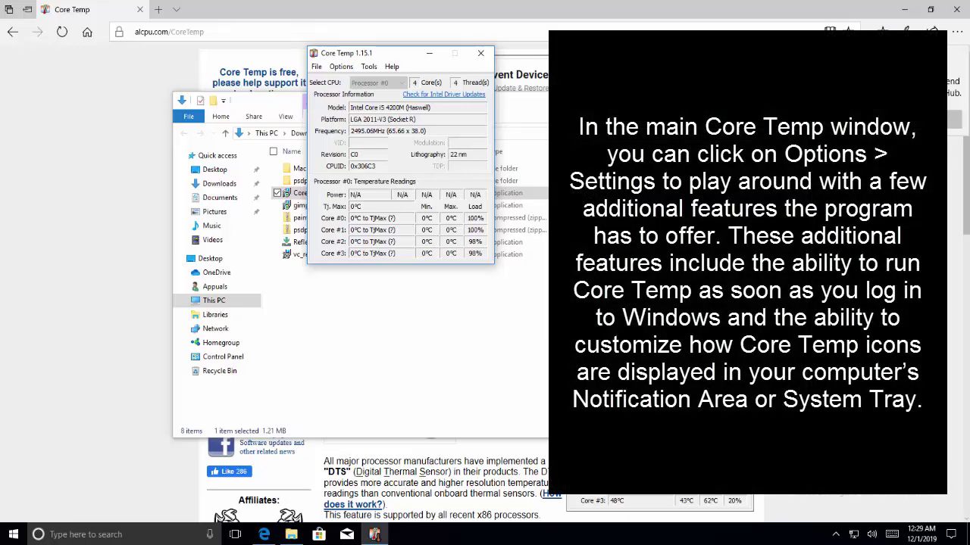
{"action": "left_click", "coordinate": [341, 66]}
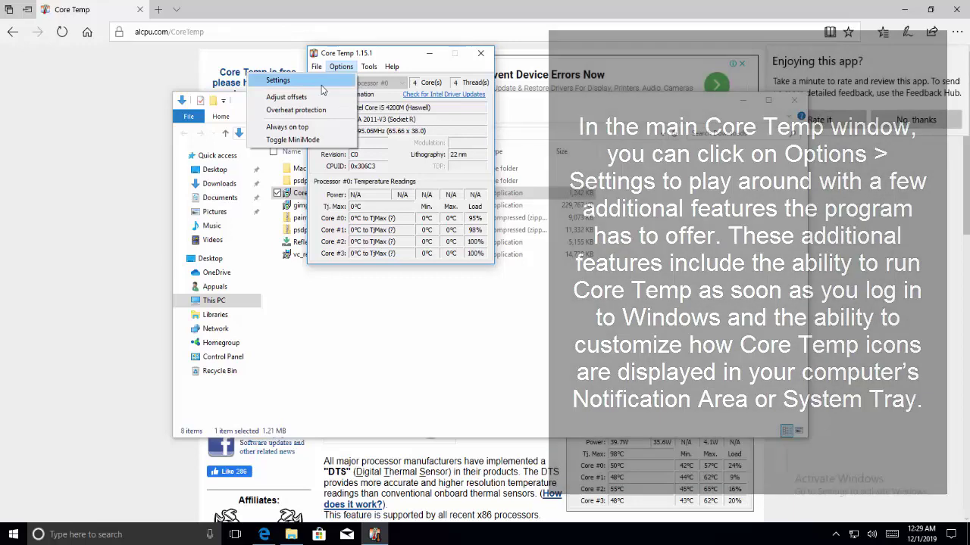
- Browse Core Temp's General, Display, Notification Area and Advanced settings, cancel, and close Core Temp
{"action": "left_click", "coordinate": [321, 84]}
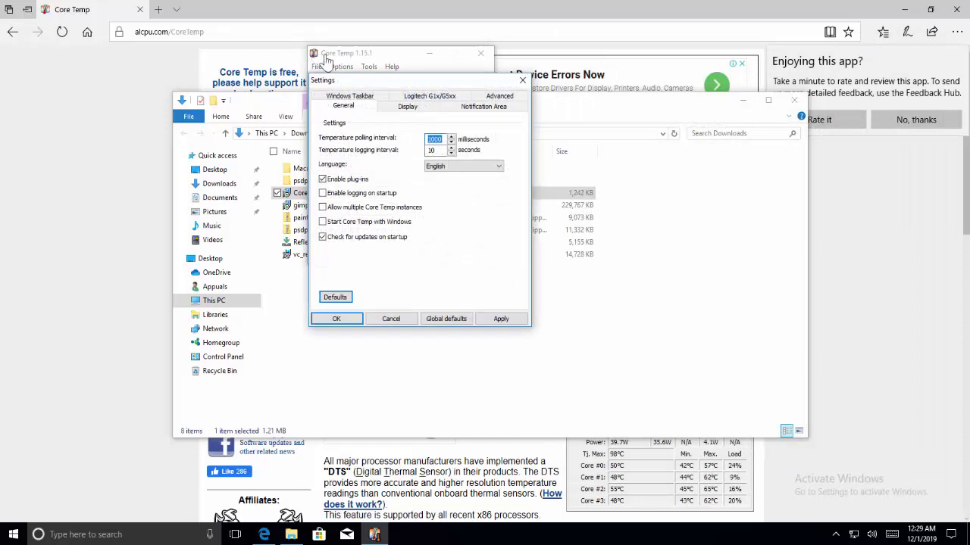
{"action": "left_click", "coordinate": [464, 112]}
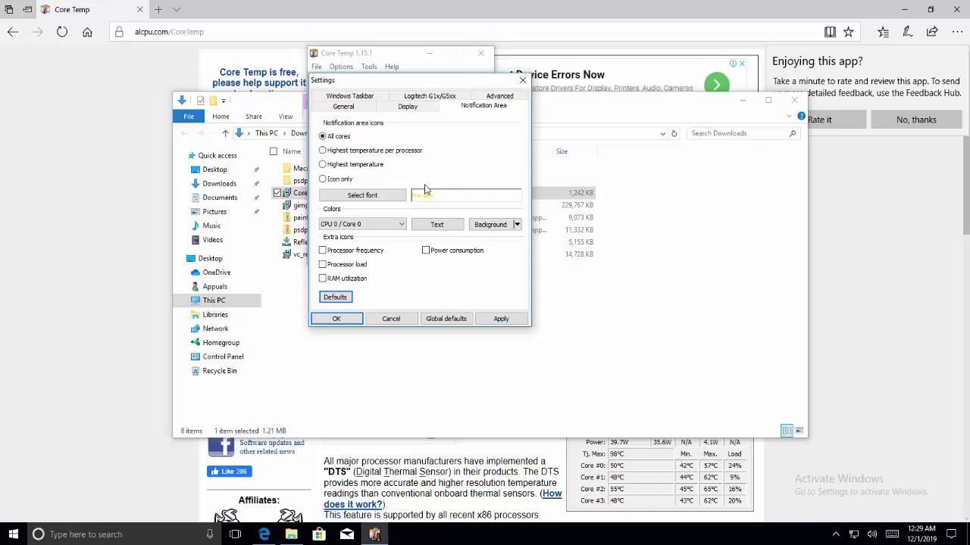
{"action": "left_click", "coordinate": [424, 108]}
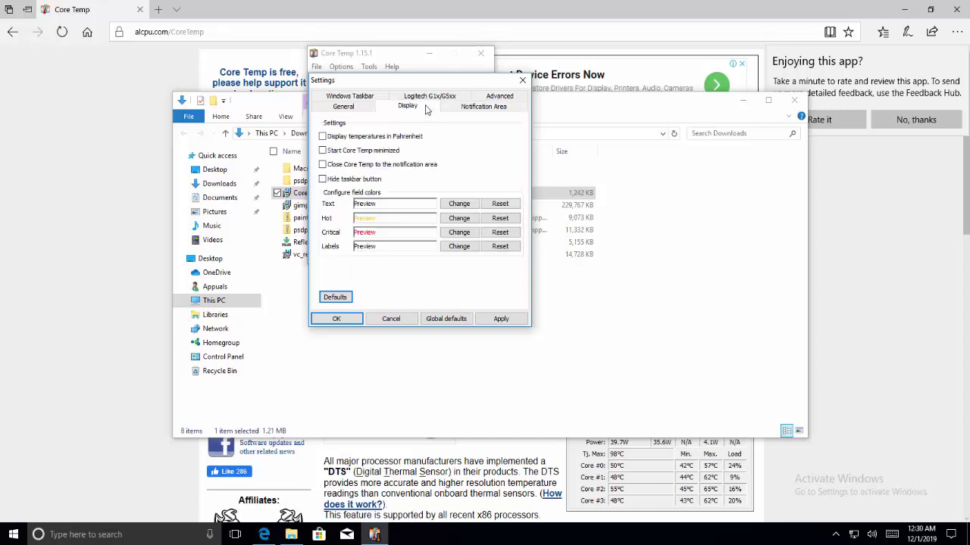
{"action": "left_click", "coordinate": [494, 96]}
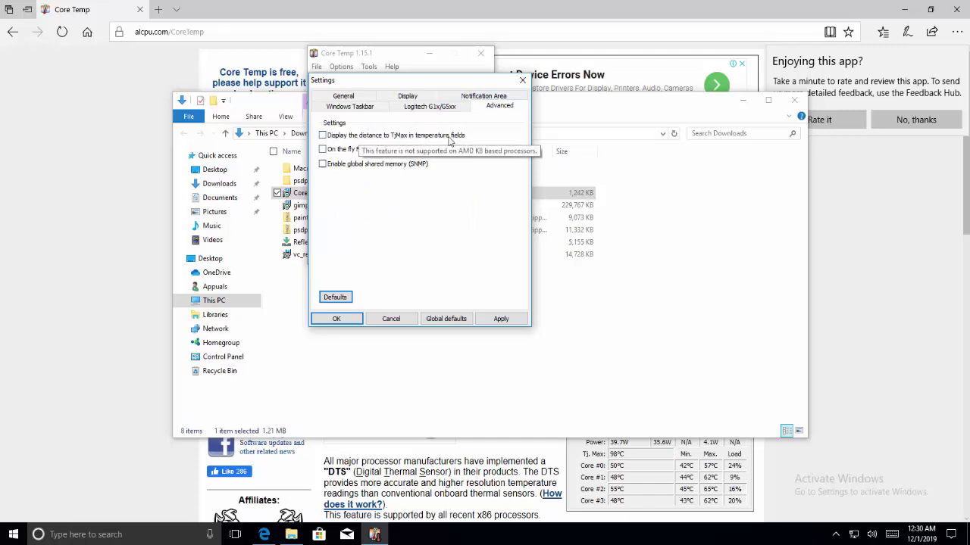
{"action": "left_click", "coordinate": [356, 98]}
{"action": "left_click", "coordinate": [395, 108]}
{"action": "left_click", "coordinate": [484, 106]}
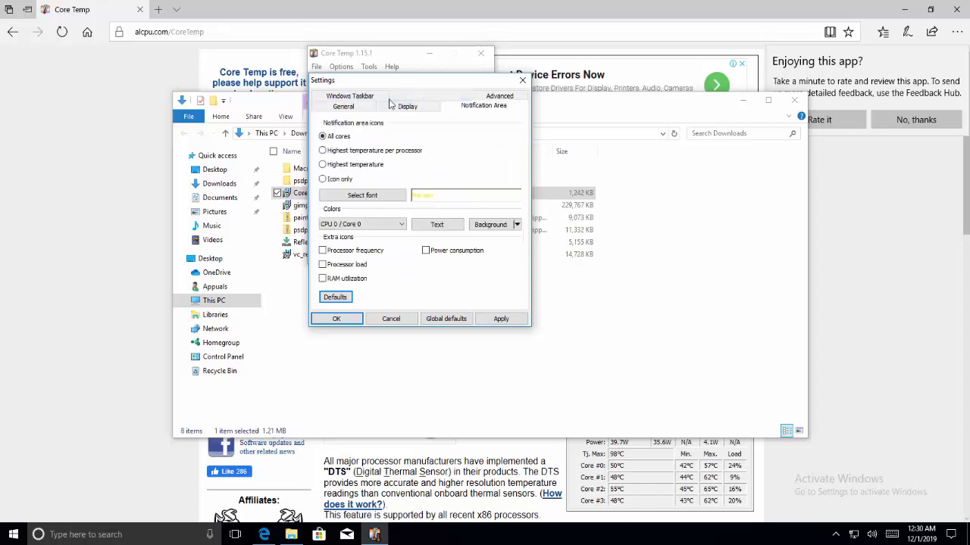
{"action": "left_click", "coordinate": [349, 96]}
{"action": "left_click", "coordinate": [402, 96]}
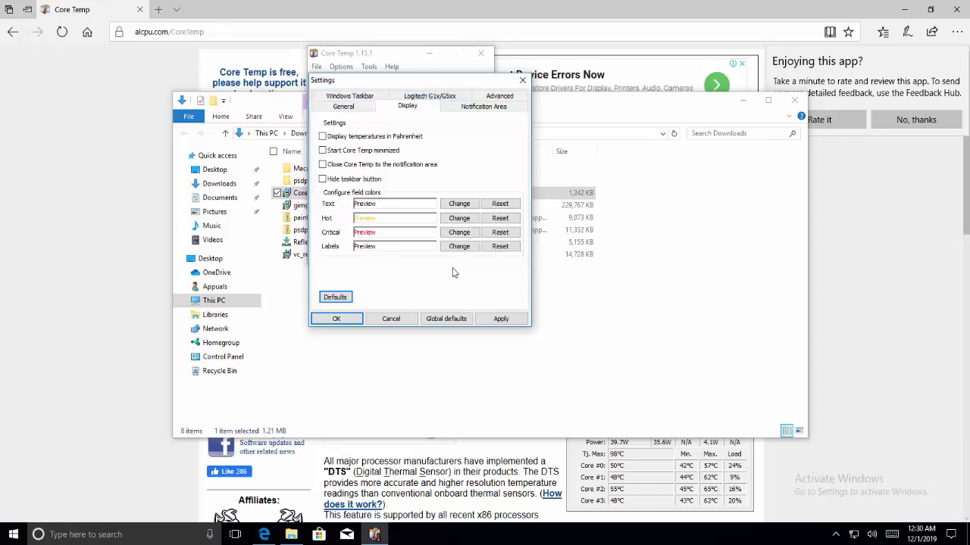
{"action": "left_click", "coordinate": [391, 318]}
{"action": "left_click", "coordinate": [481, 53]}
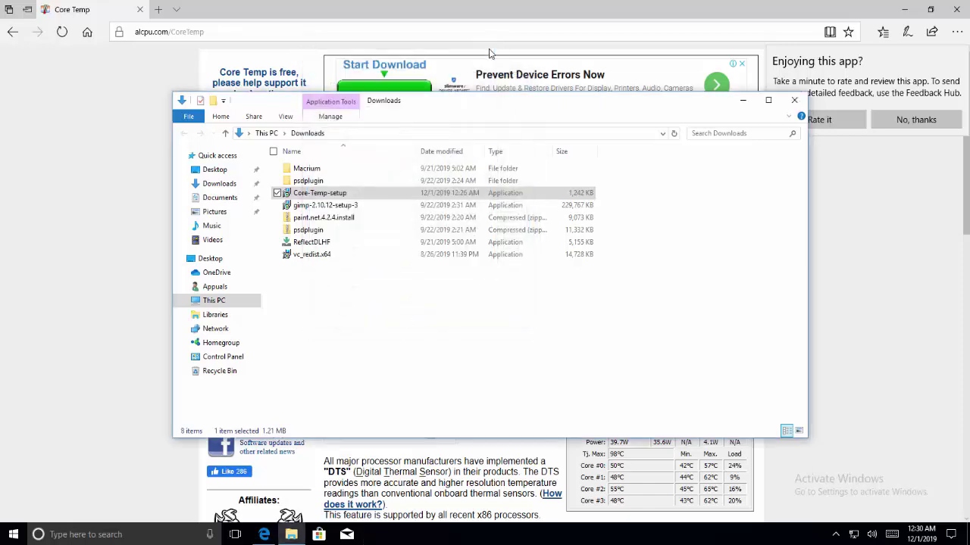
- Close the Downloads folder, save the HWMonitor 1.41 English ZIP from cpuid.com, and minimize Edge
{"action": "left_click", "coordinate": [793, 99]}
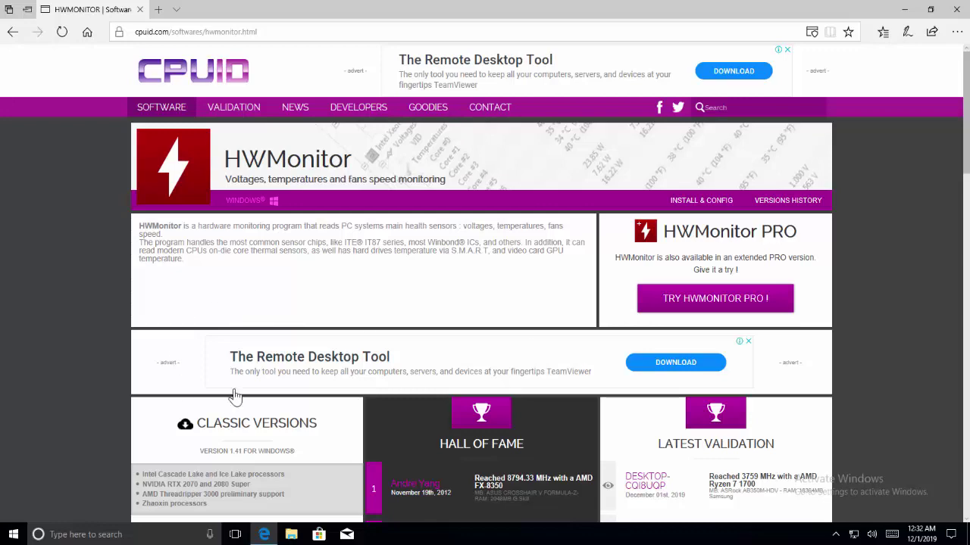
{"action": "scroll", "coordinate": [311, 325], "scroll_direction": "down", "scroll_amount": 3}
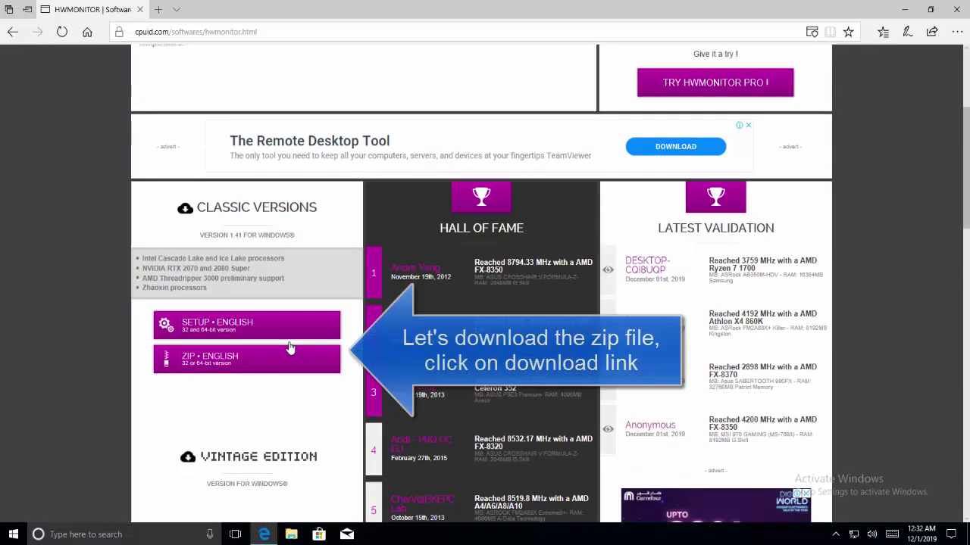
{"action": "left_click", "coordinate": [271, 365]}
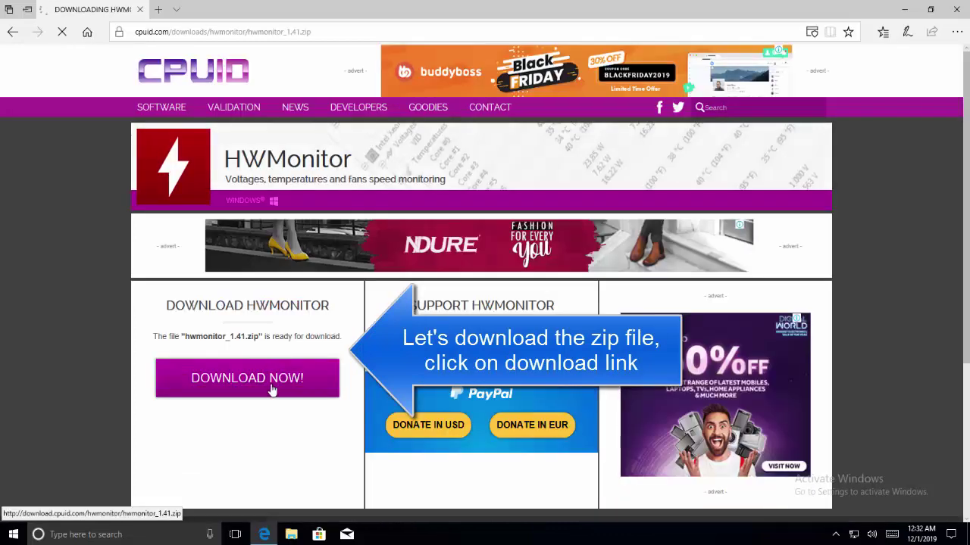
{"action": "left_click", "coordinate": [273, 390]}
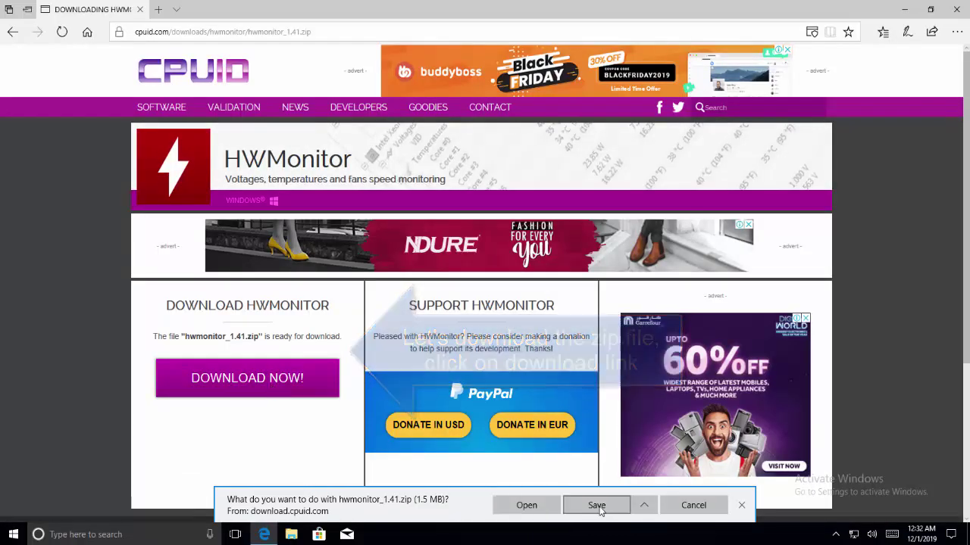
{"action": "left_click", "coordinate": [596, 505]}
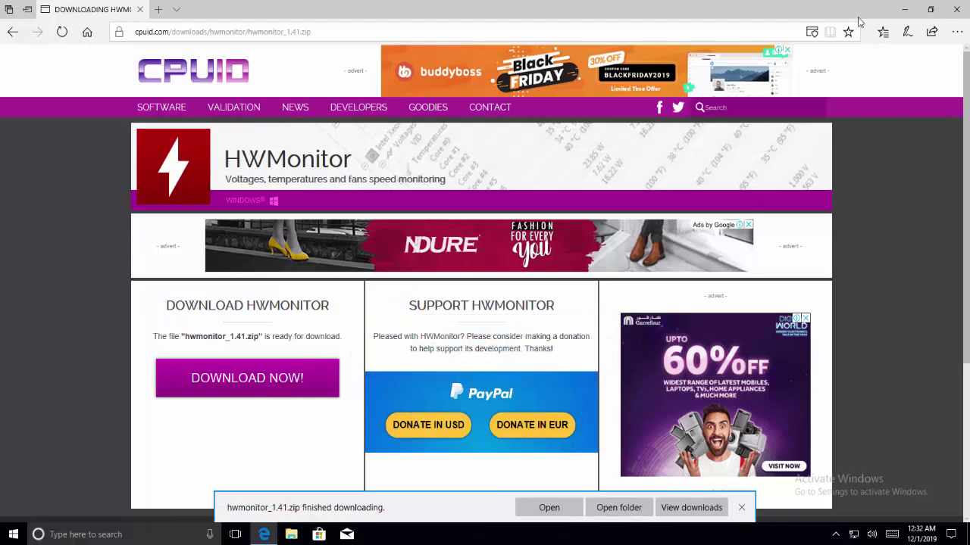
{"action": "left_click", "coordinate": [904, 9]}
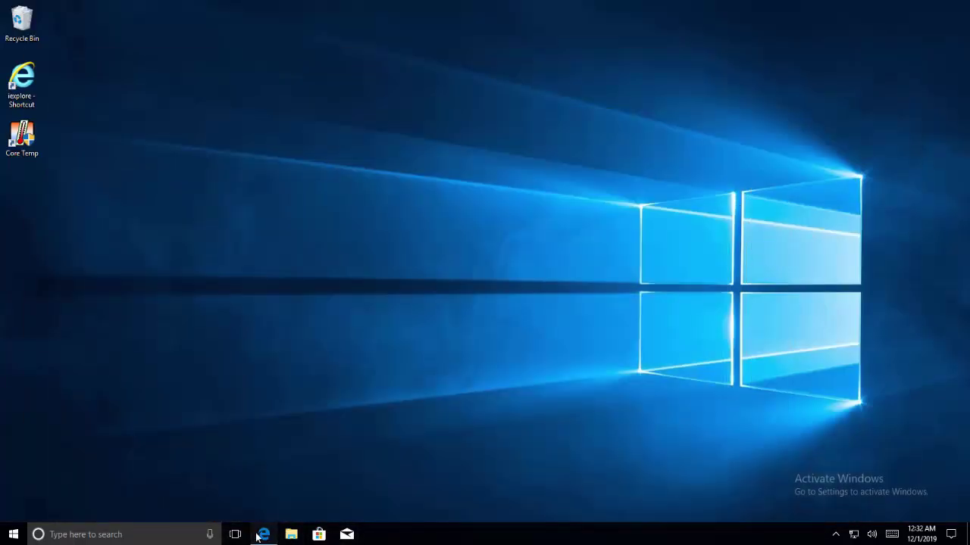
- Extract hwmonitor_1.41.zip in Downloads and select HWMonitor_x64 in the extracted folder
{"action": "left_click", "coordinate": [261, 534]}
{"action": "left_click", "coordinate": [602, 506]}
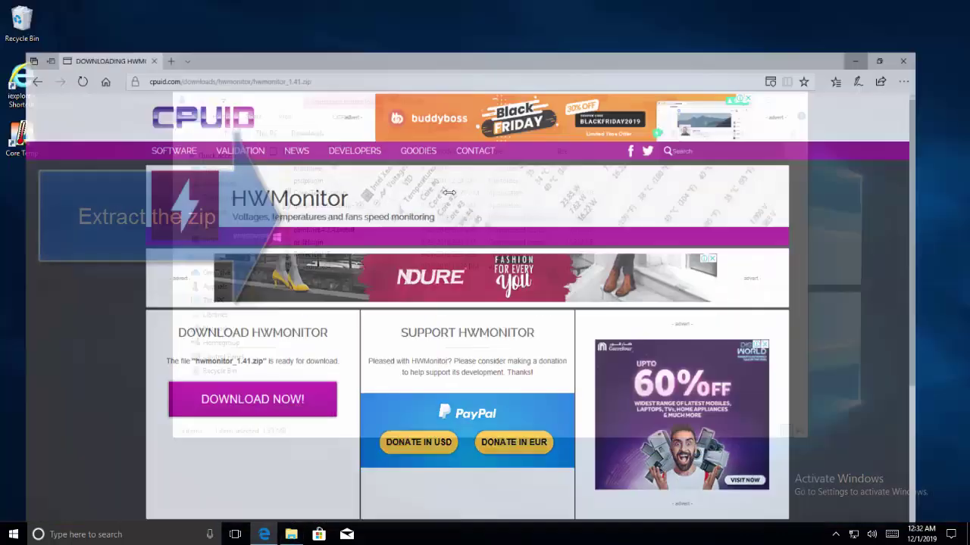
{"action": "right_click", "coordinate": [367, 220]}
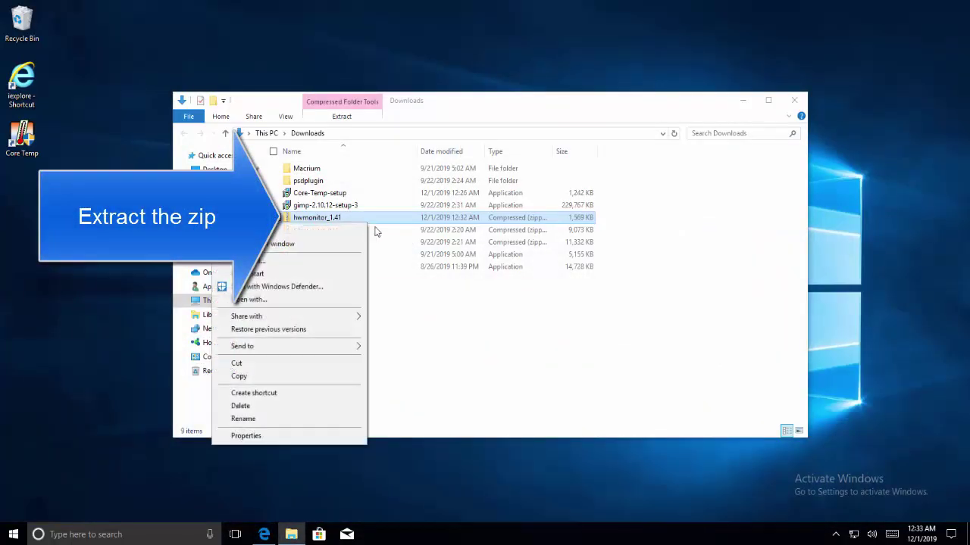
{"action": "left_click", "coordinate": [331, 263]}
{"action": "left_click", "coordinate": [586, 381]}
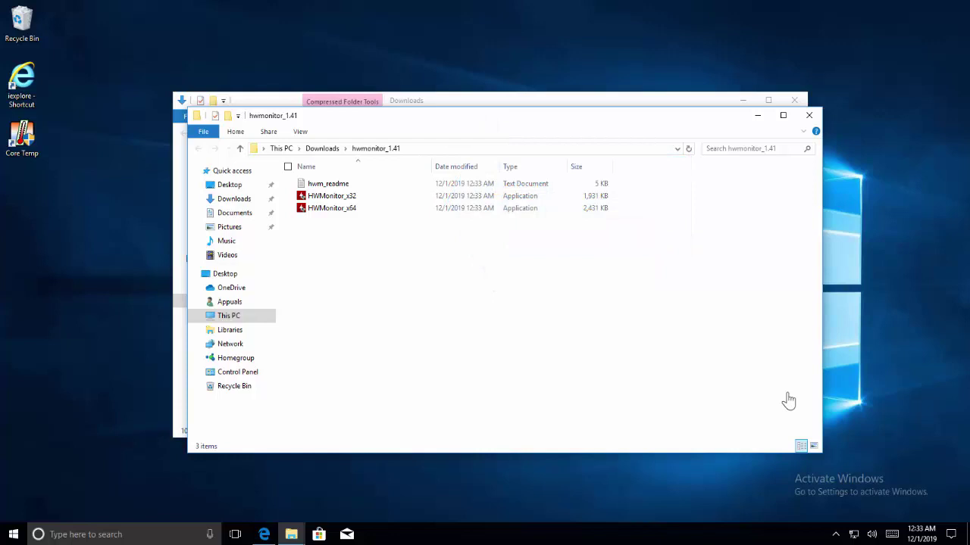
{"action": "left_click", "coordinate": [383, 209]}
- Launch HWMonitor_x64 as administrator, expand Intel 440BX, check the View menu, and centre the window
{"action": "double_click", "coordinate": [383, 209]}
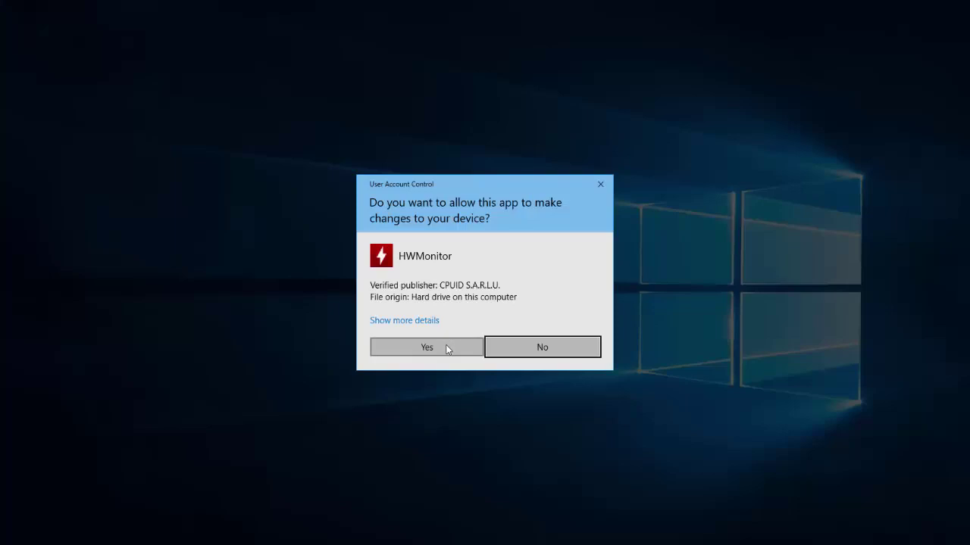
{"action": "left_click", "coordinate": [447, 349]}
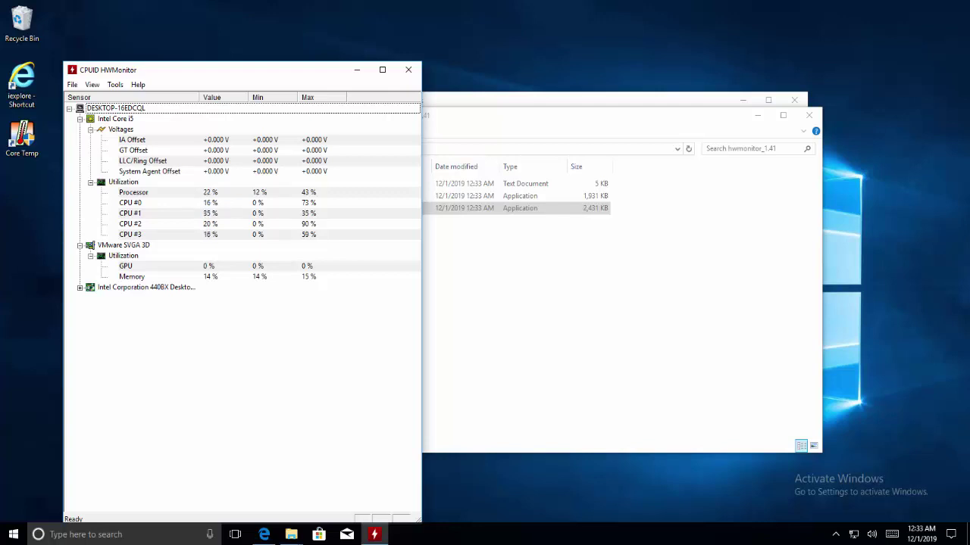
{"action": "double_click", "coordinate": [195, 288]}
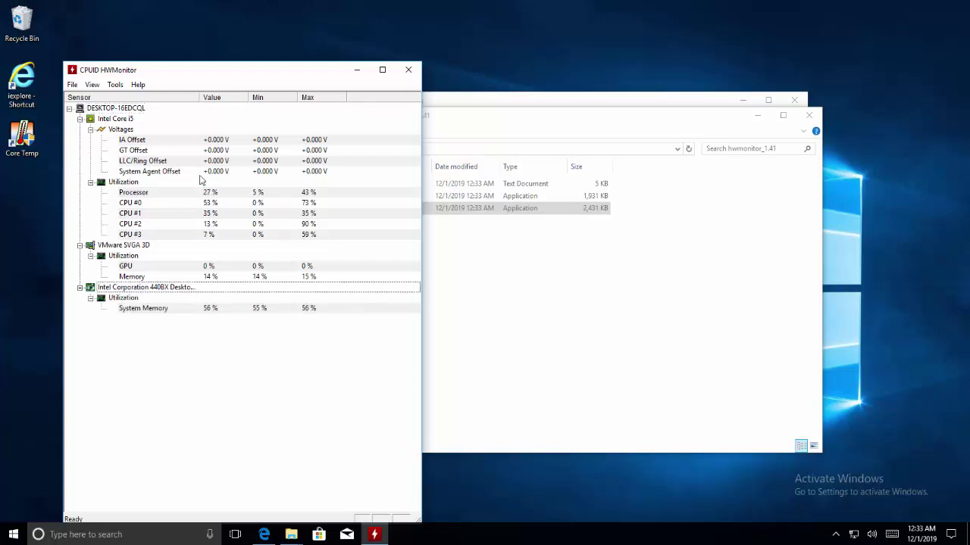
{"action": "left_click", "coordinate": [161, 129]}
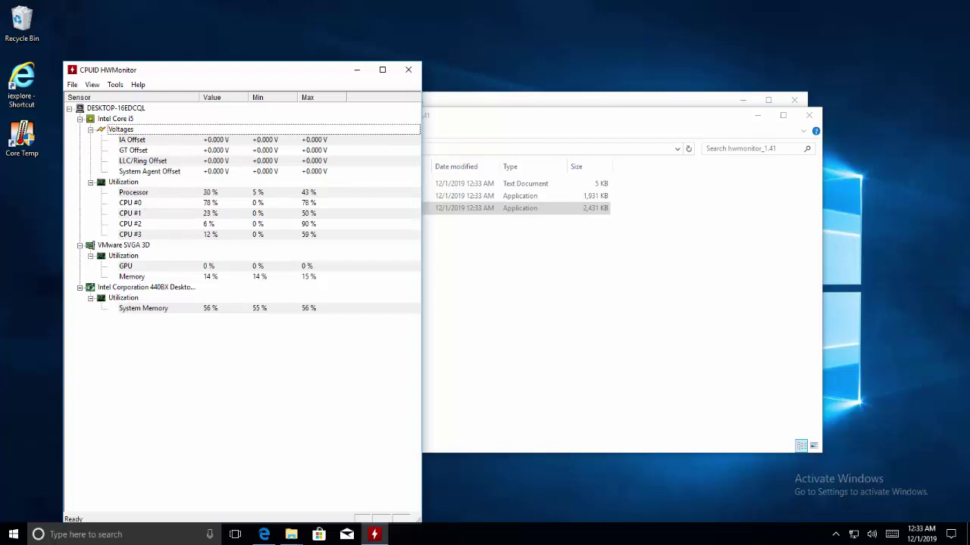
{"action": "left_click", "coordinate": [115, 87]}
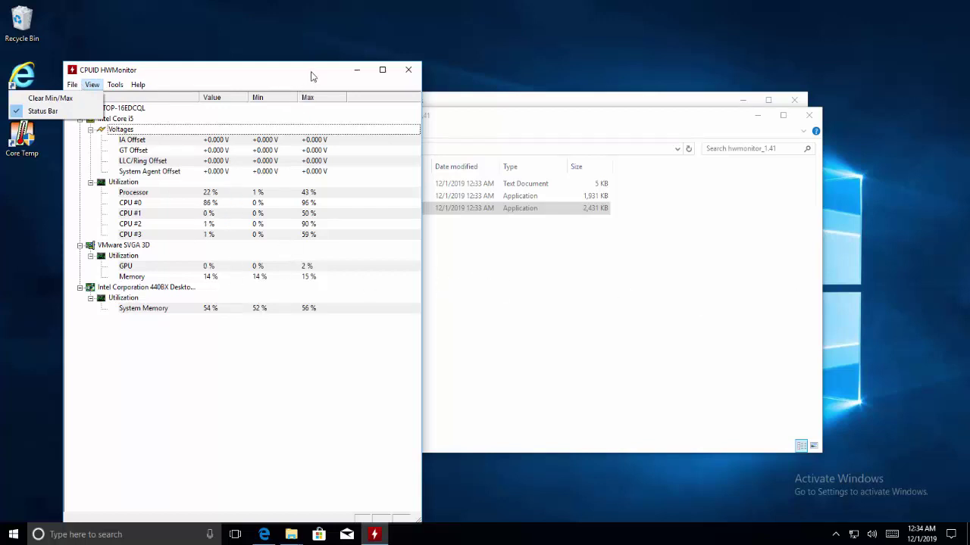
{"action": "left_click_drag", "start_coordinate": [310, 75], "coordinate": [523, 88]}
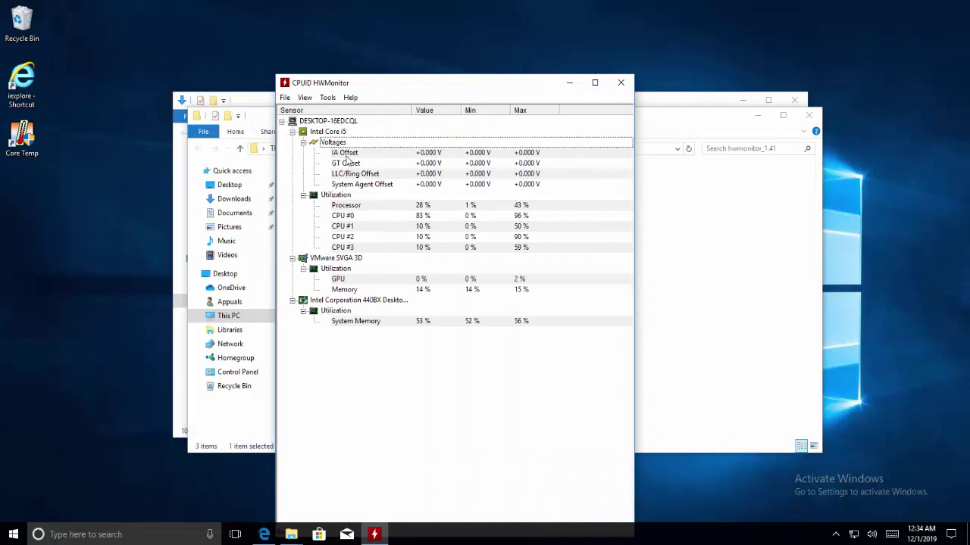